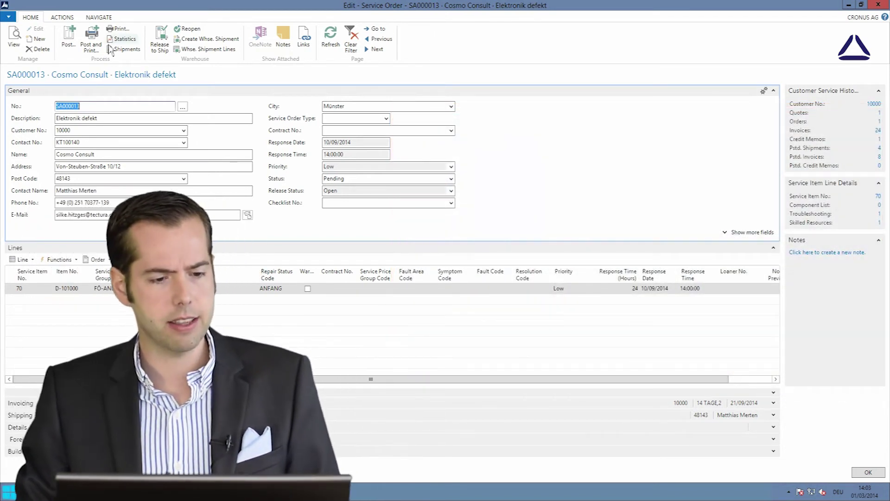
# - Show the Actions and then the Navigate ribbon commands for service order SA000013
pyautogui.click(74, 19)
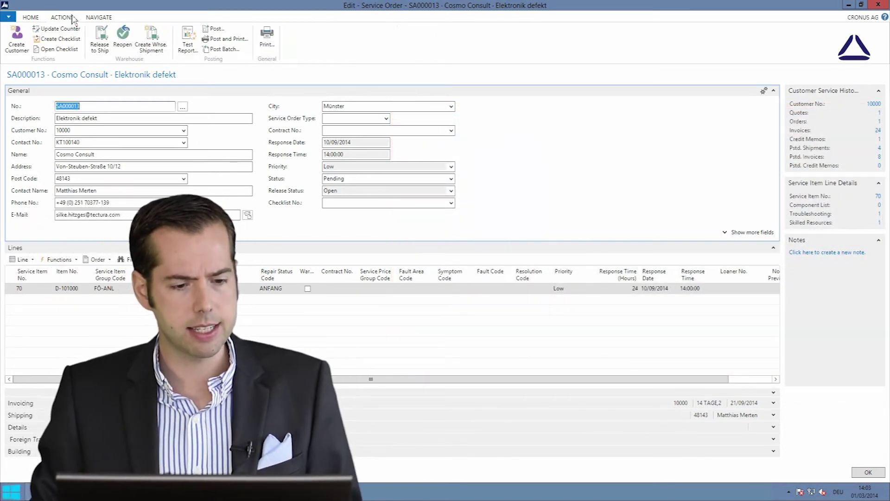
pyautogui.click(98, 17)
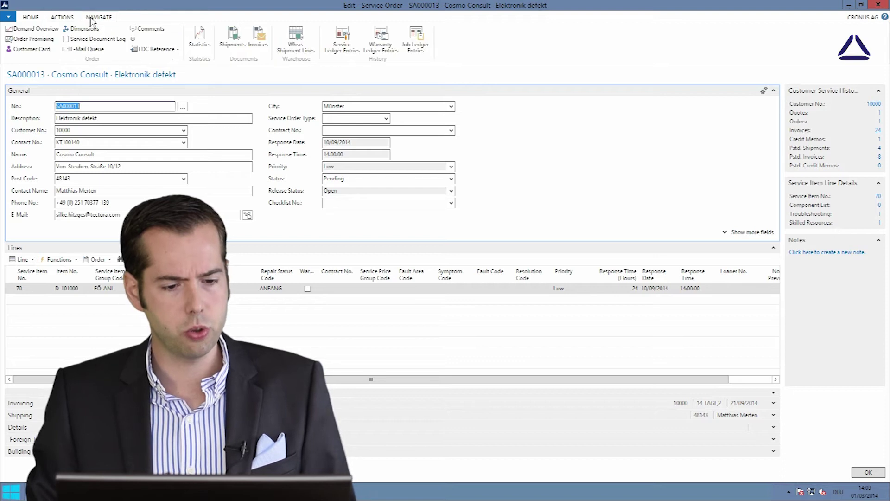
# - Open SA000013's Edit - Service Signature window showing the handwritten 'Cosmo' signature
pyautogui.click(135, 40)
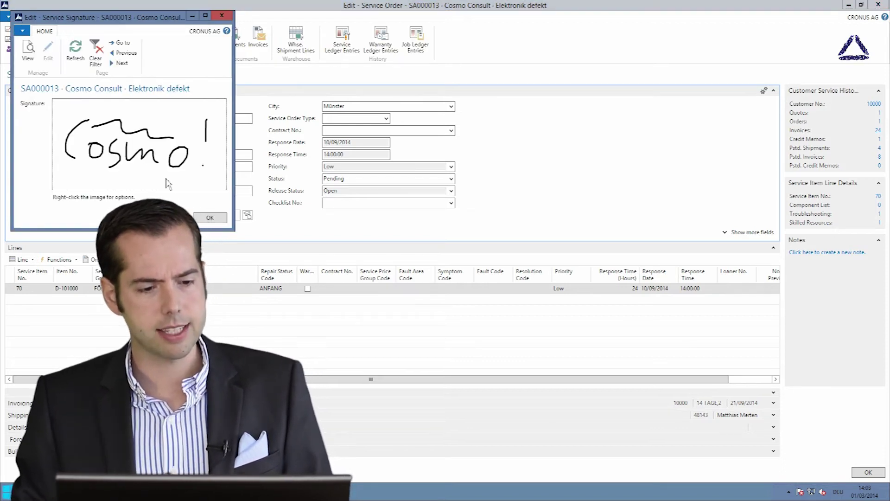